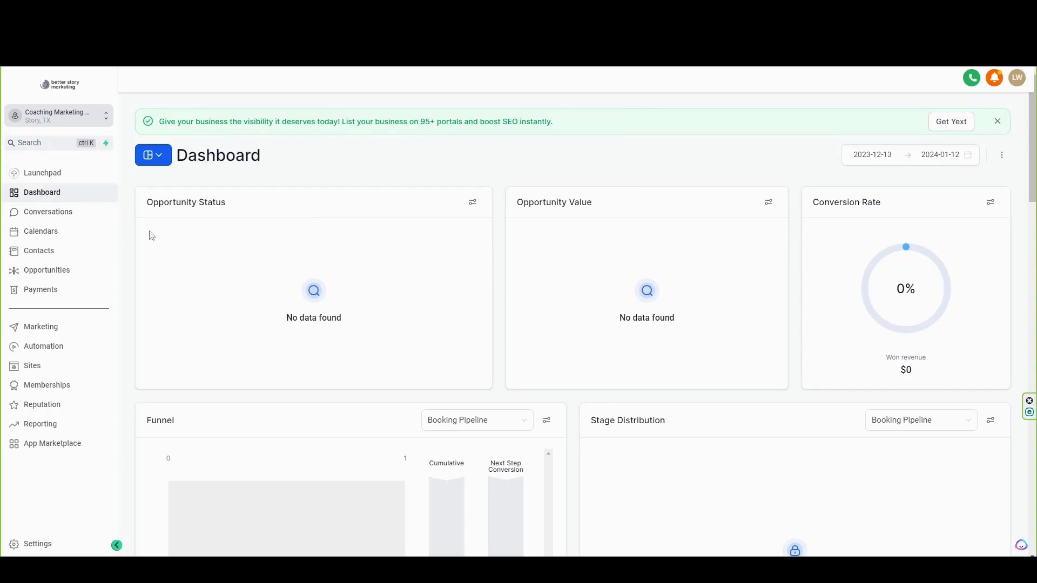
# Step: Open the connections page of the calendar settings and start connecting a Google calendar
pyautogui.click(70, 233)
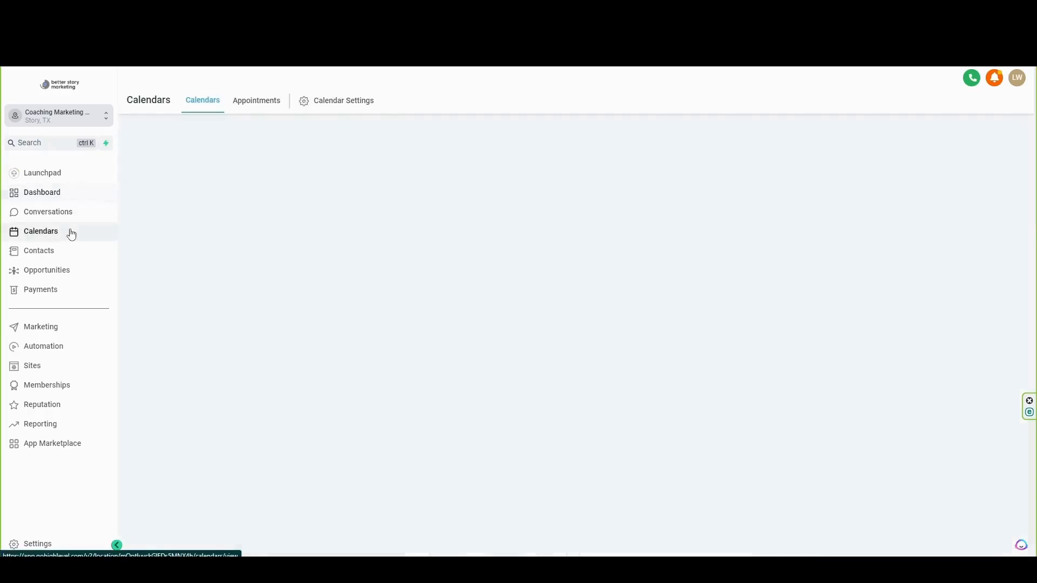
pyautogui.click(345, 106)
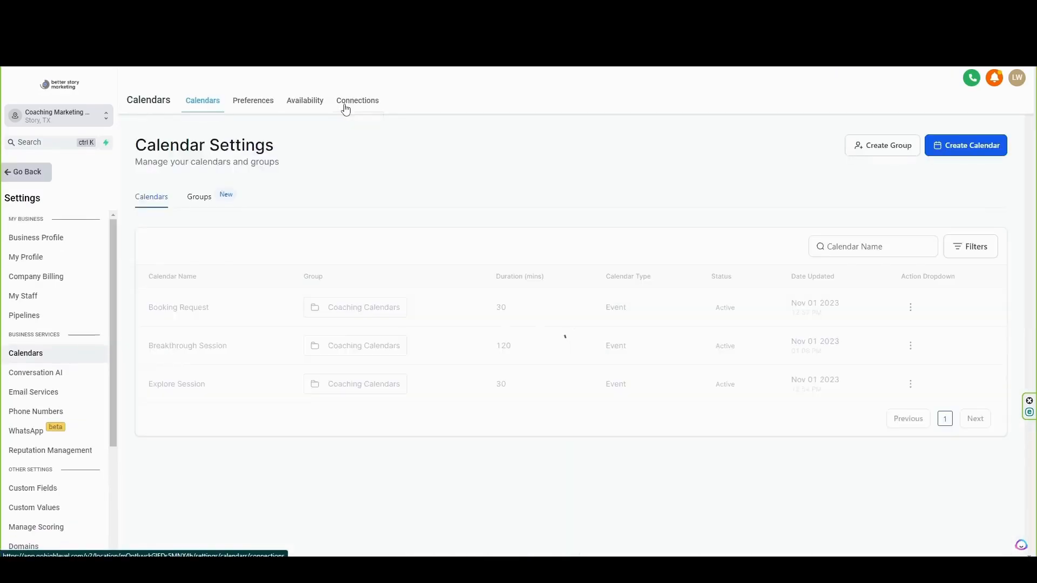
pyautogui.click(346, 107)
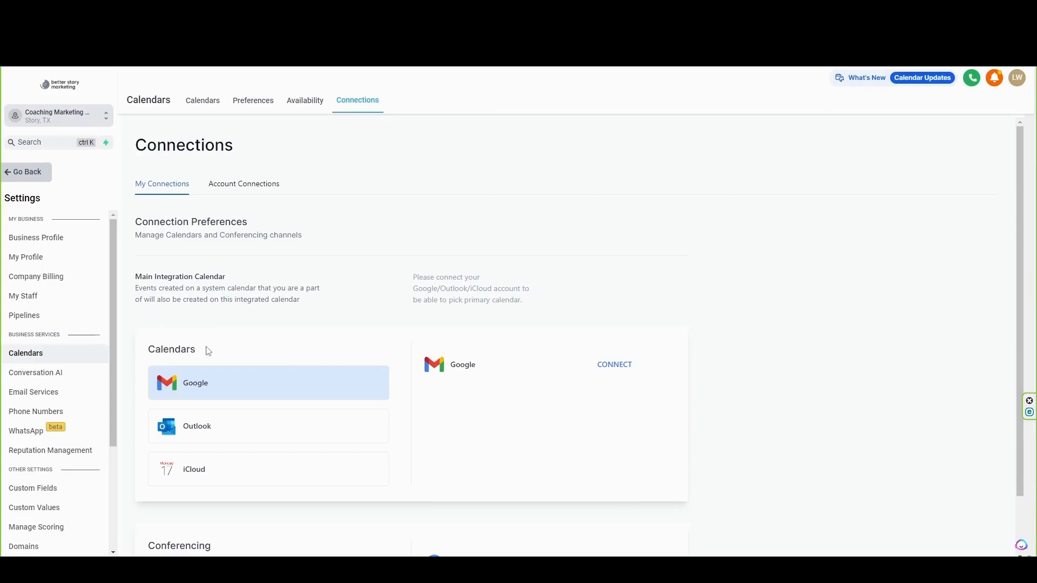
pyautogui.click(610, 372)
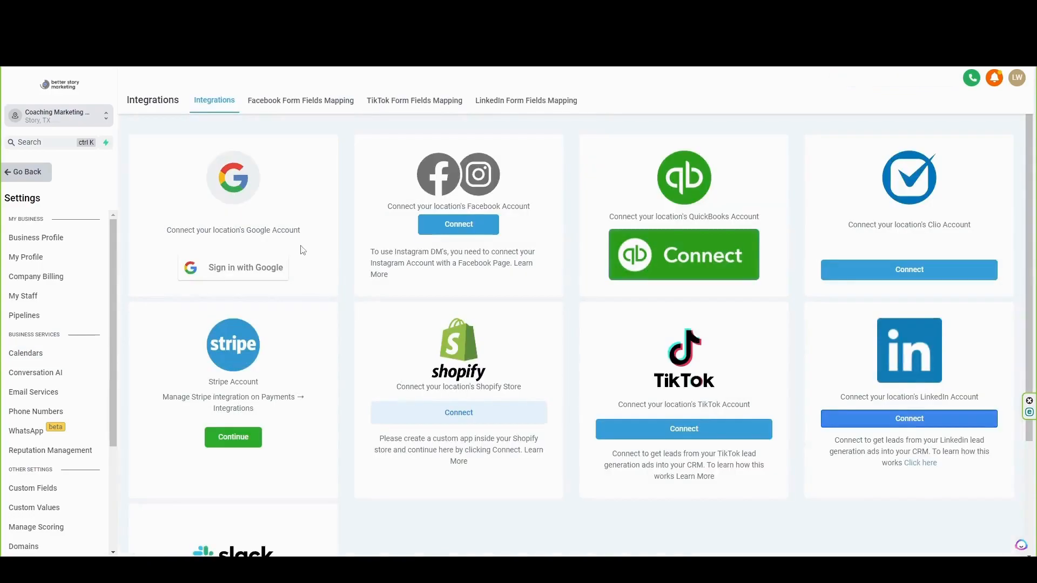
# Step: Sign in to the location's Google account, allow Lead Connector access and close the business-linking window
pyautogui.click(241, 281)
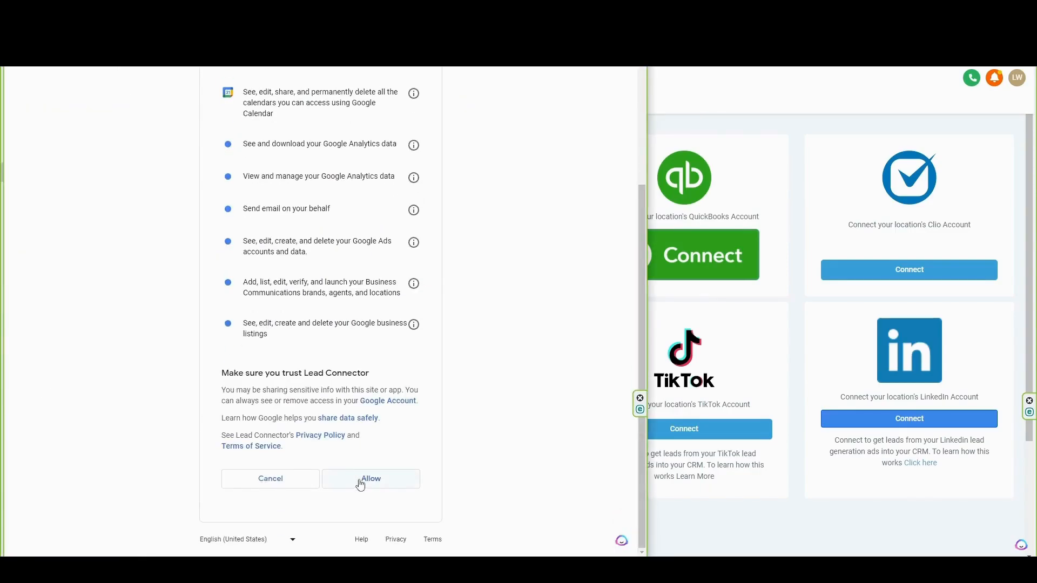
pyautogui.click(363, 480)
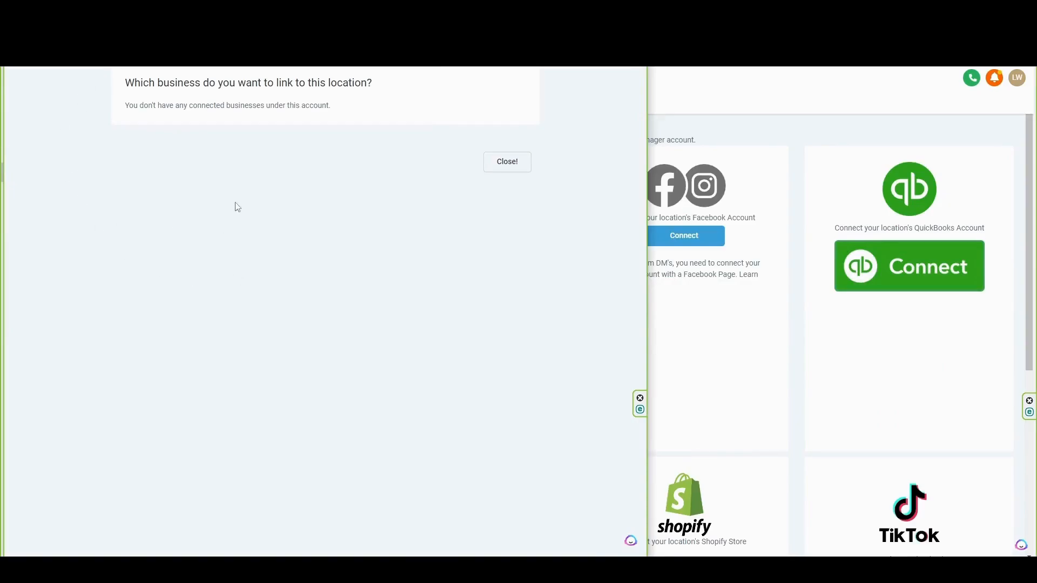
pyautogui.click(508, 162)
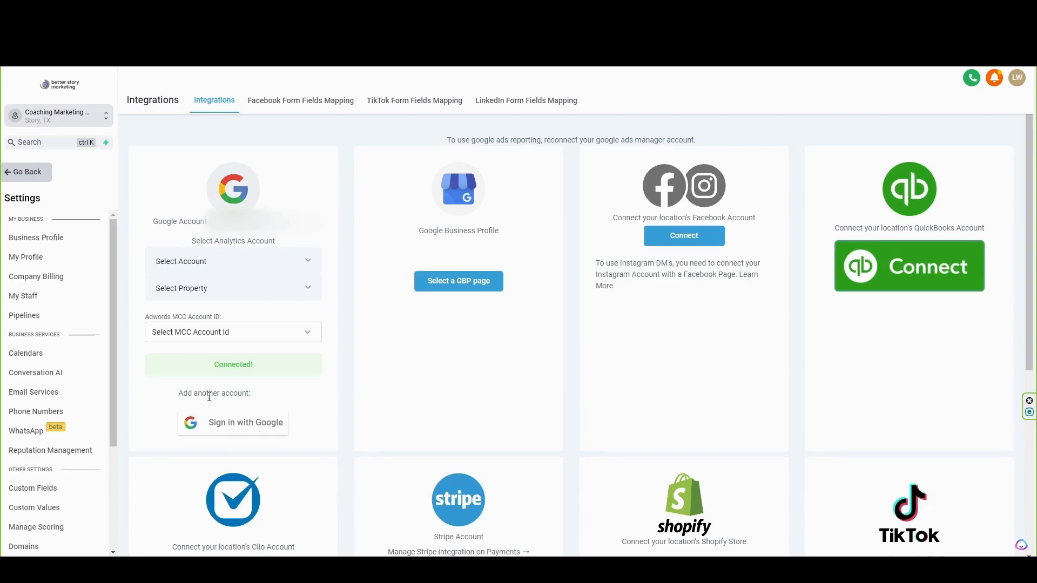
pyautogui.click(256, 437)
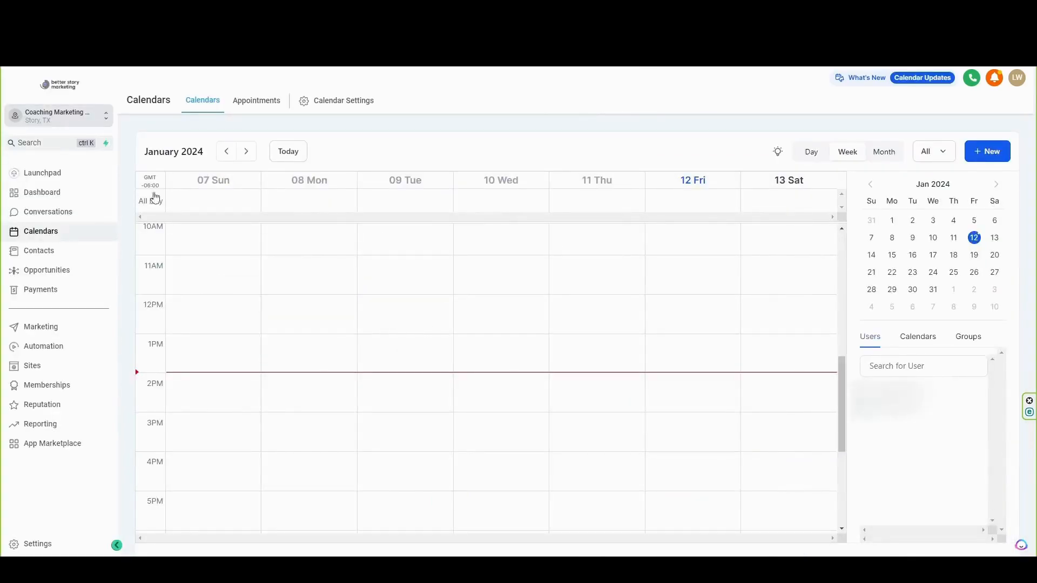
# Step: Start a new calendar of the Simple Calendar scheduling type and look over its setup form
pyautogui.click(354, 104)
pyautogui.click(992, 147)
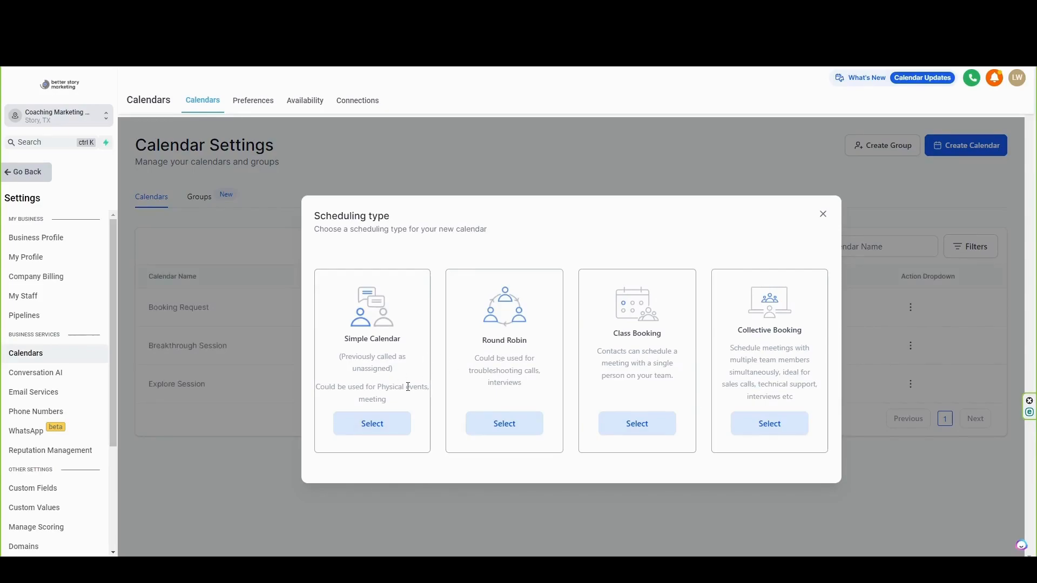
pyautogui.click(379, 436)
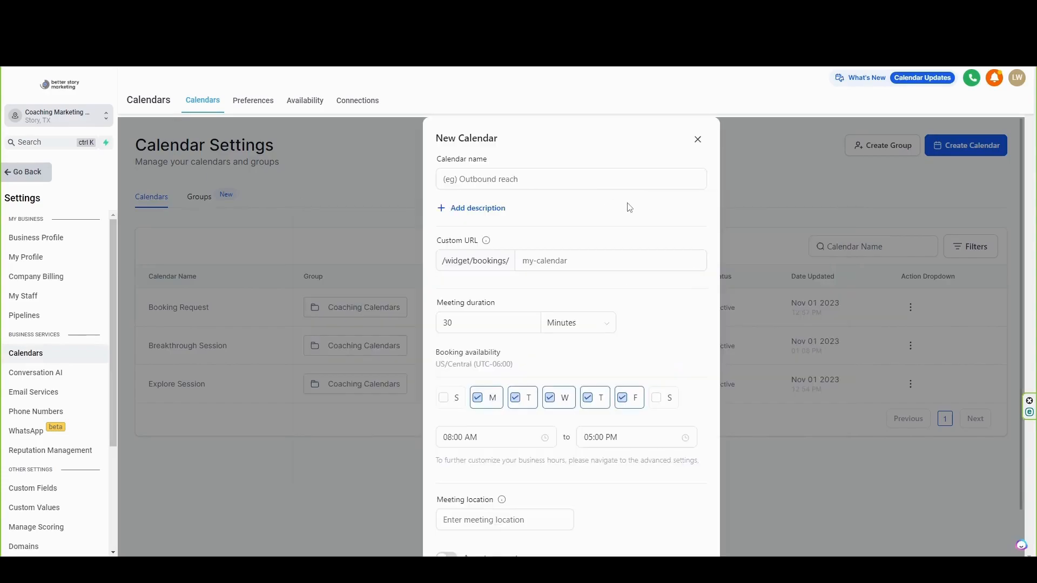
pyautogui.scroll(-2, 643, 267)
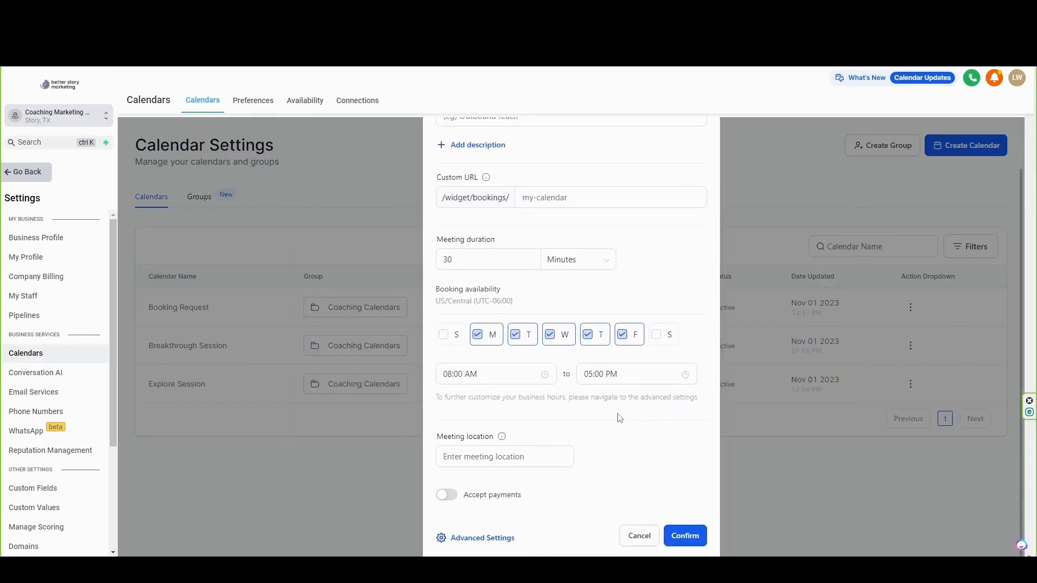
pyautogui.scroll(2, 616, 418)
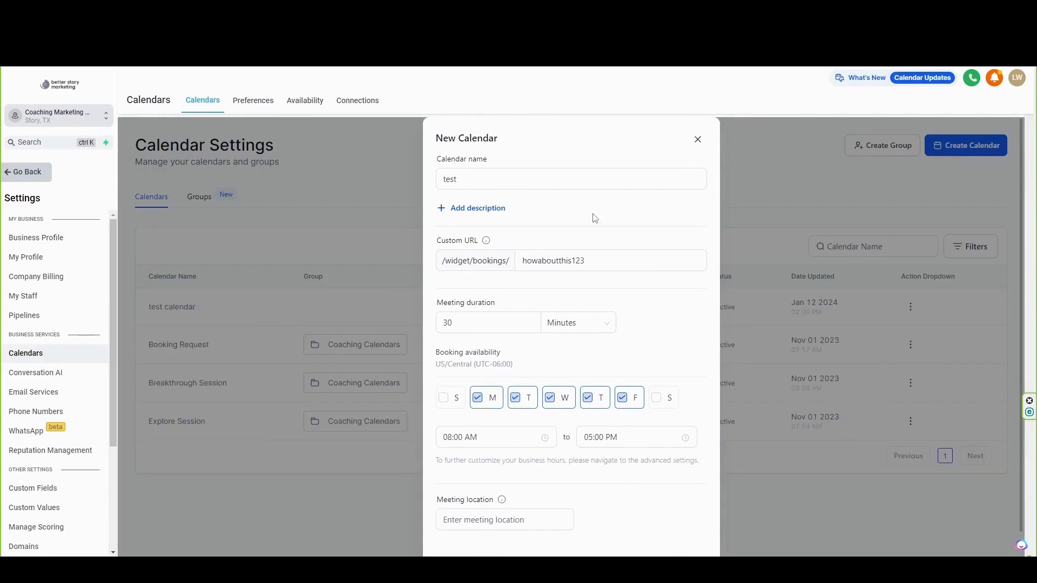
# Step: Add the description "this is a test" to the new calendar named test
pyautogui.click(507, 182)
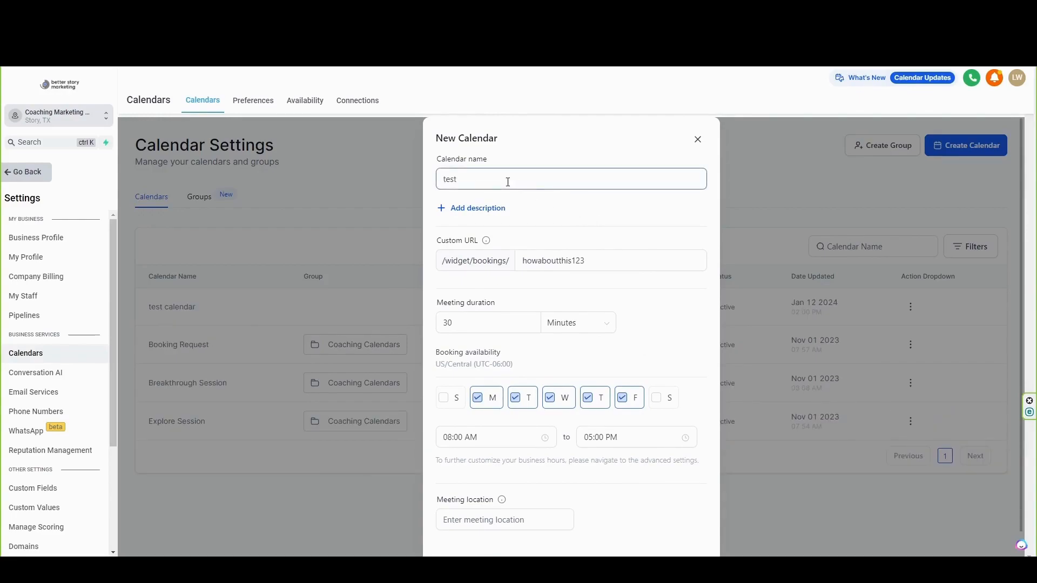
pyautogui.click(470, 213)
pyautogui.click(475, 257)
pyautogui.write('this is a test')
pyautogui.scroll(-1, 465, 281)
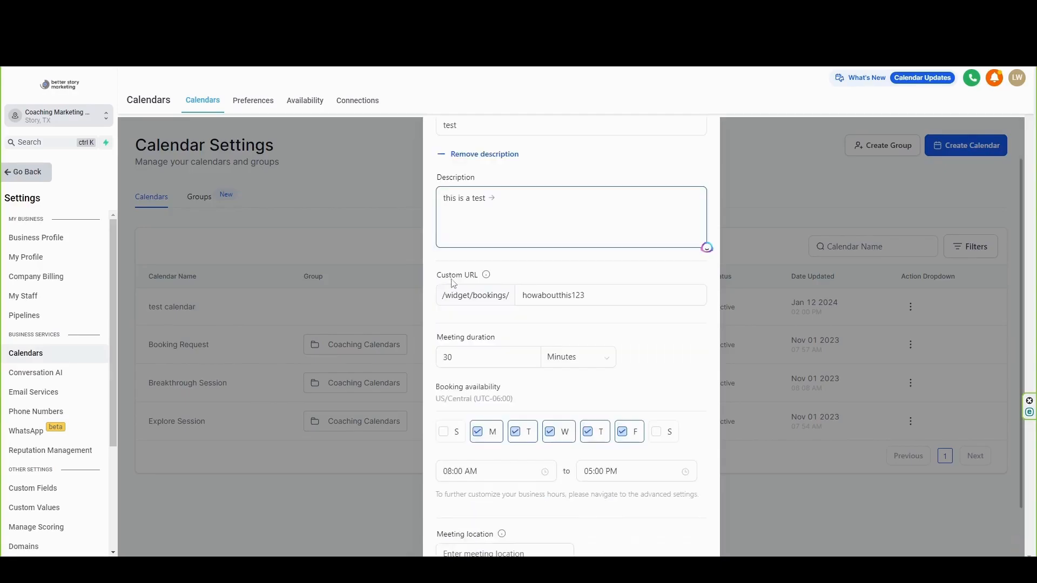
# Step: Create the test calendar with the custom URL howaboutthis123
pyautogui.scroll(-2, 605, 301)
pyautogui.click(608, 296)
pyautogui.click(676, 290)
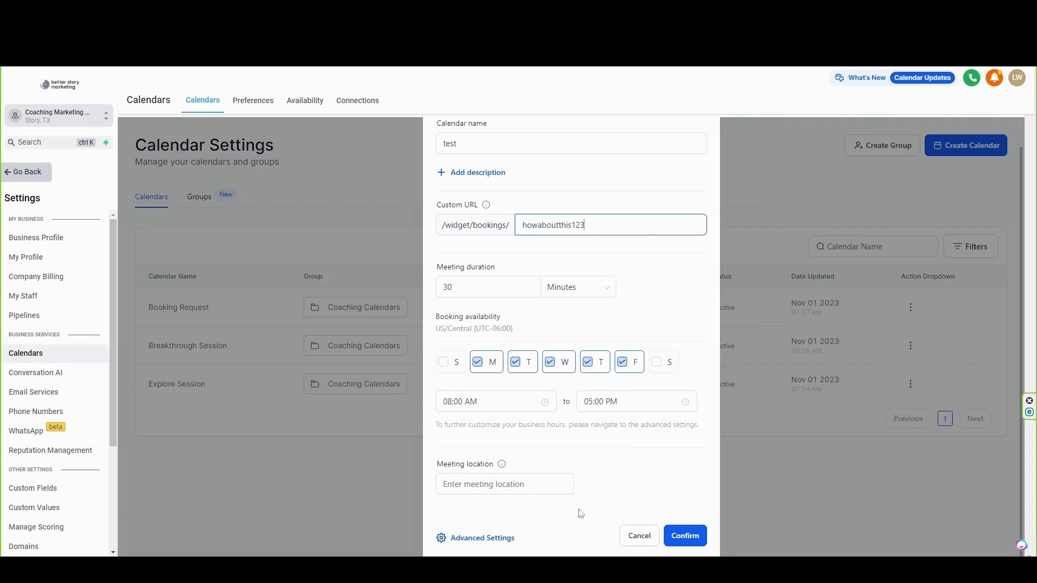
pyautogui.click(685, 536)
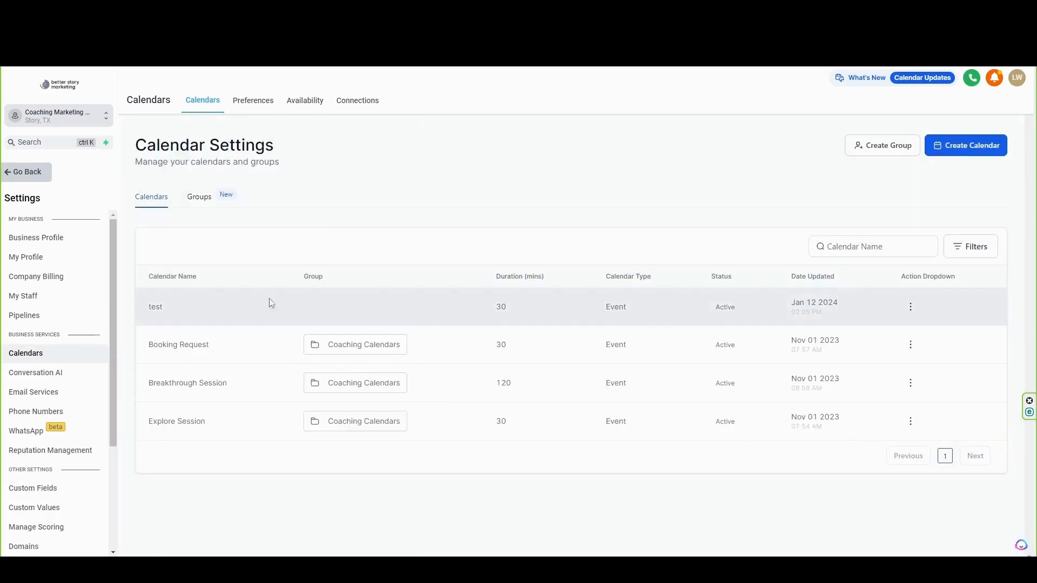
# Step: Open the test calendar for editing and review its availability, forms and payment, and notification settings
pyautogui.click(913, 307)
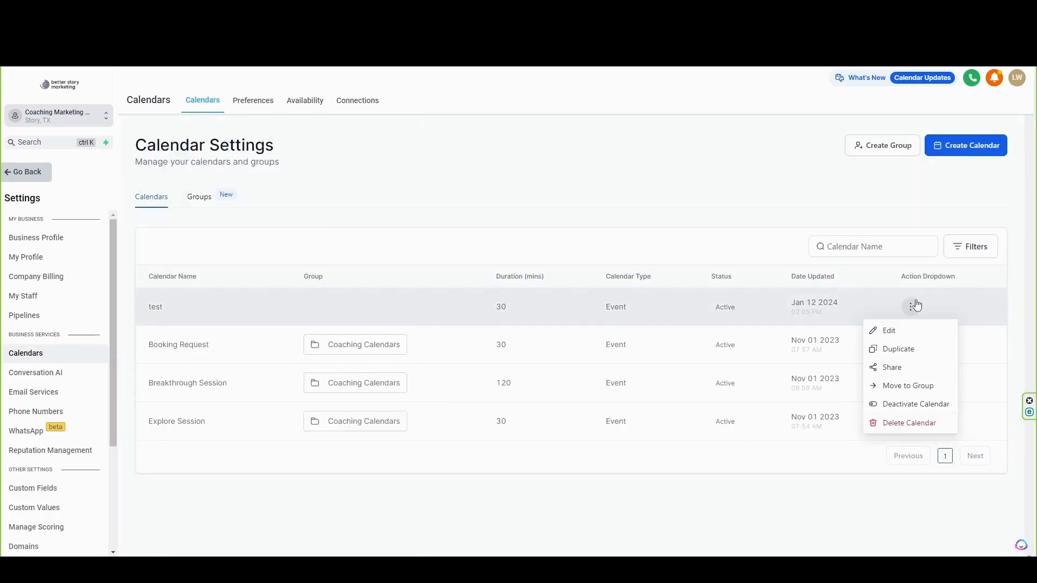
pyautogui.click(924, 334)
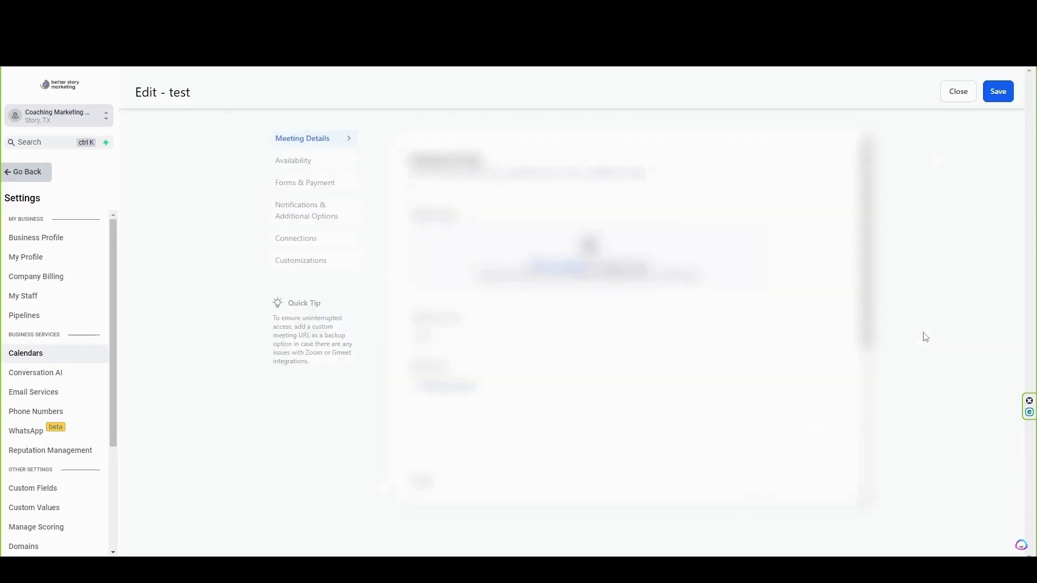
pyautogui.click(311, 168)
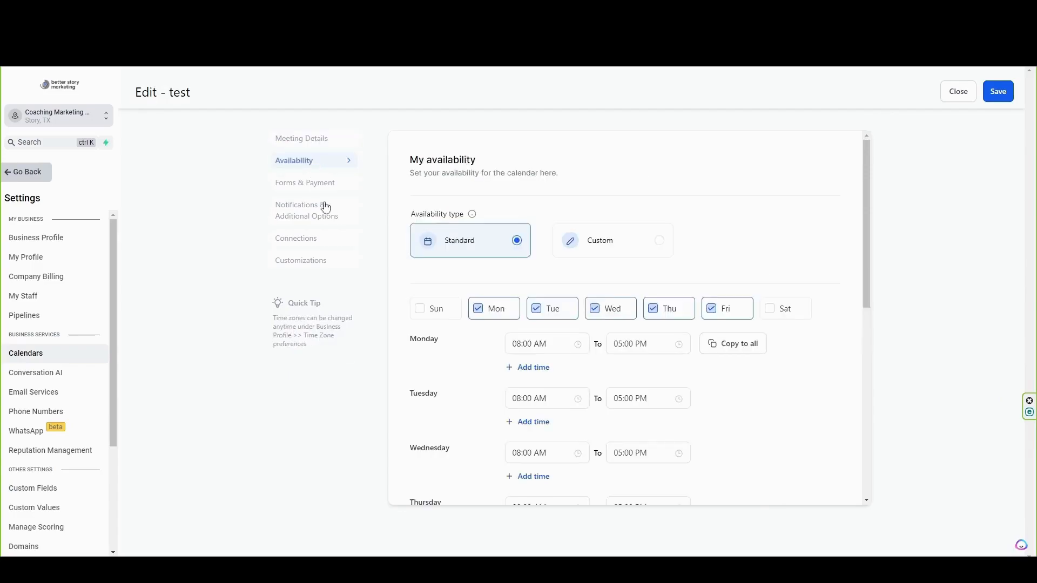
pyautogui.click(335, 193)
pyautogui.scroll(-3, 707, 423)
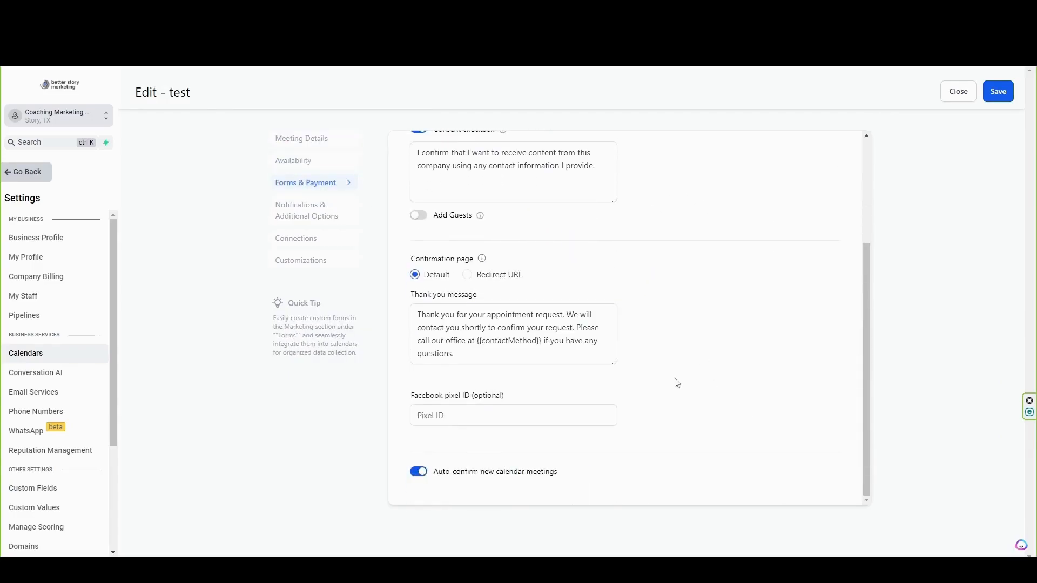
pyautogui.scroll(3, 671, 355)
pyautogui.click(328, 210)
pyautogui.scroll(-2, 690, 315)
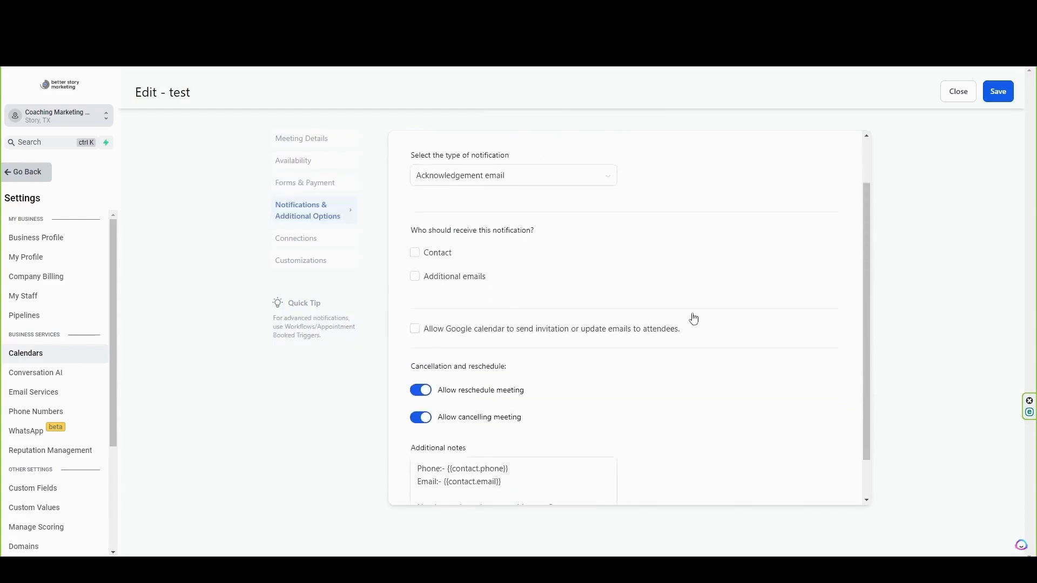
pyautogui.scroll(2, 700, 325)
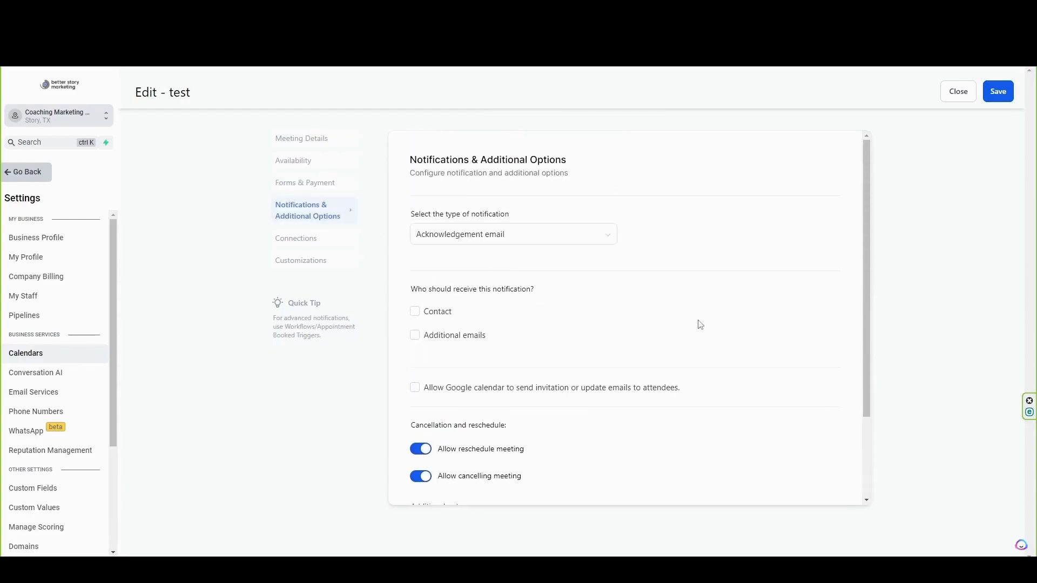
# Step: Review the test calendar's external calendar sync and widget customizations, and save the calendar
pyautogui.click(298, 240)
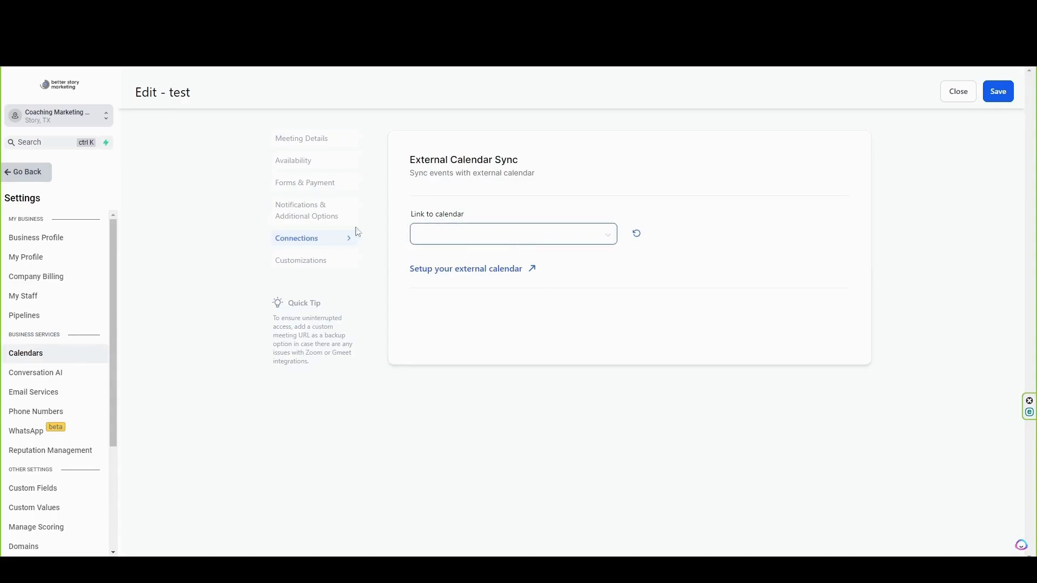
pyautogui.click(300, 261)
pyautogui.scroll(-3, 774, 387)
pyautogui.scroll(5, 739, 438)
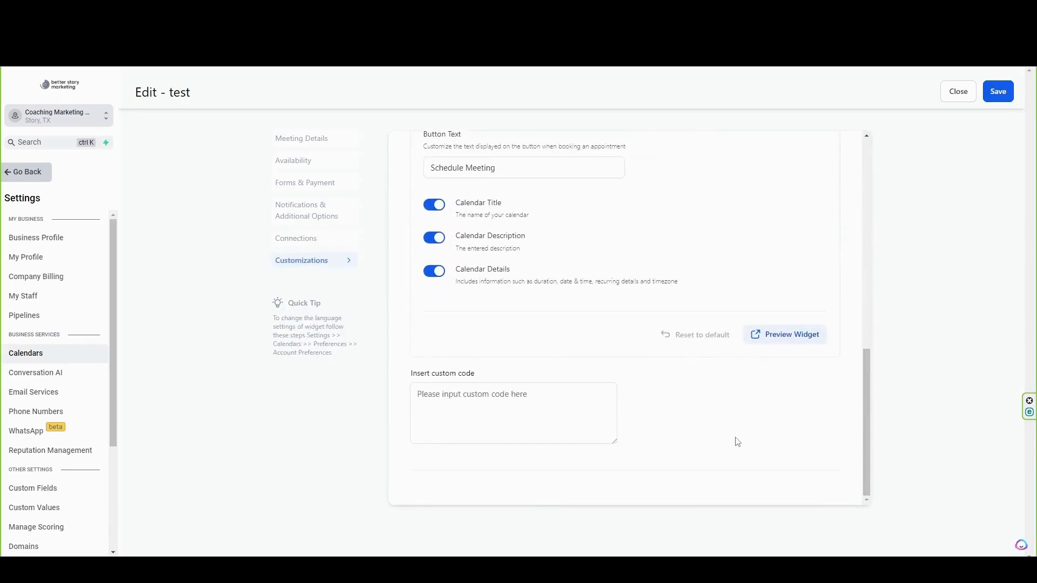
pyautogui.click(997, 93)
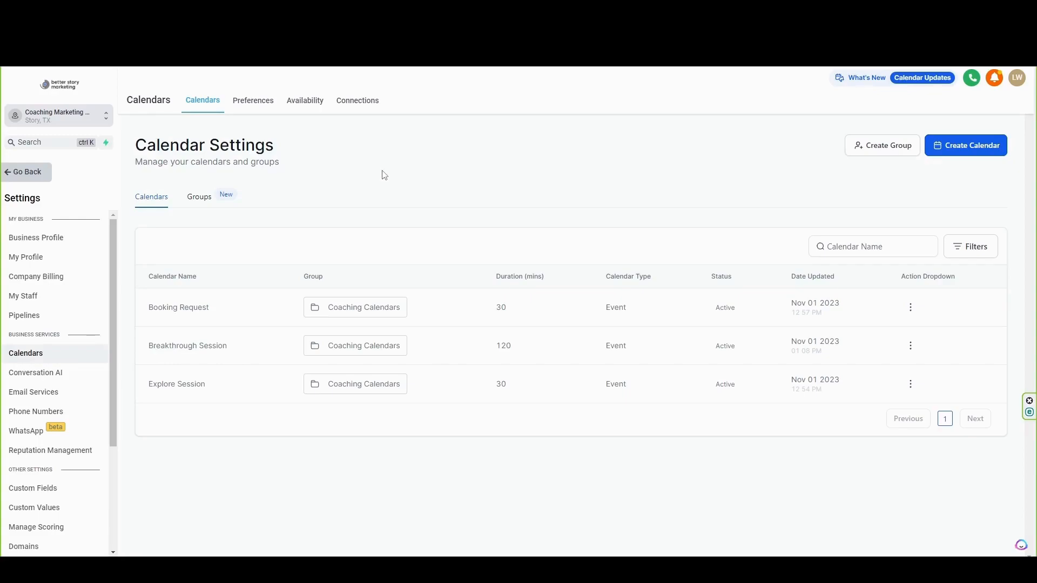
# Step: Open the personal profile settings and review the available hours for each weekday
pyautogui.click(46, 257)
pyautogui.scroll(3, 819, 392)
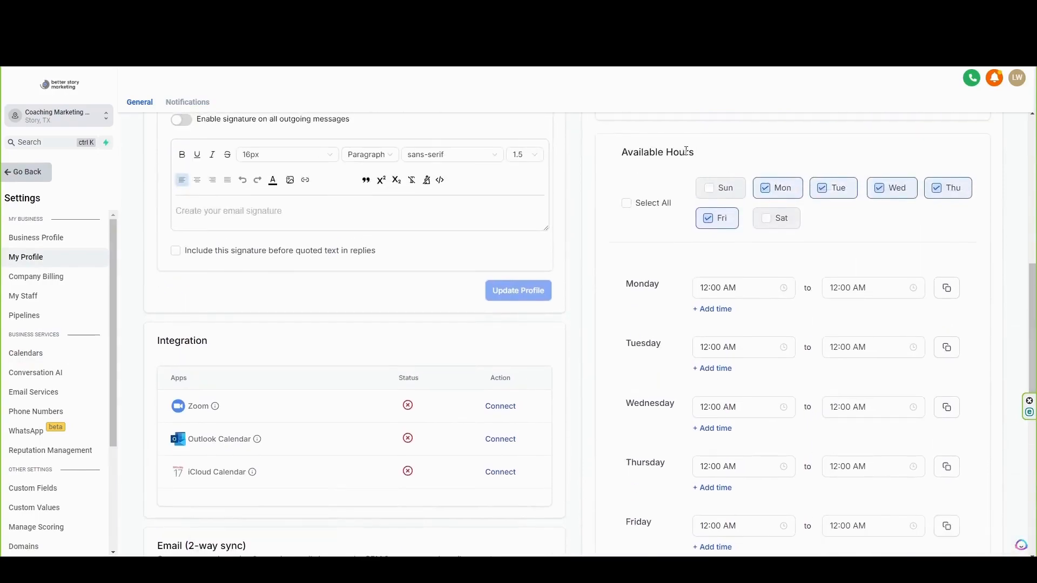
pyautogui.scroll(-1, 918, 303)
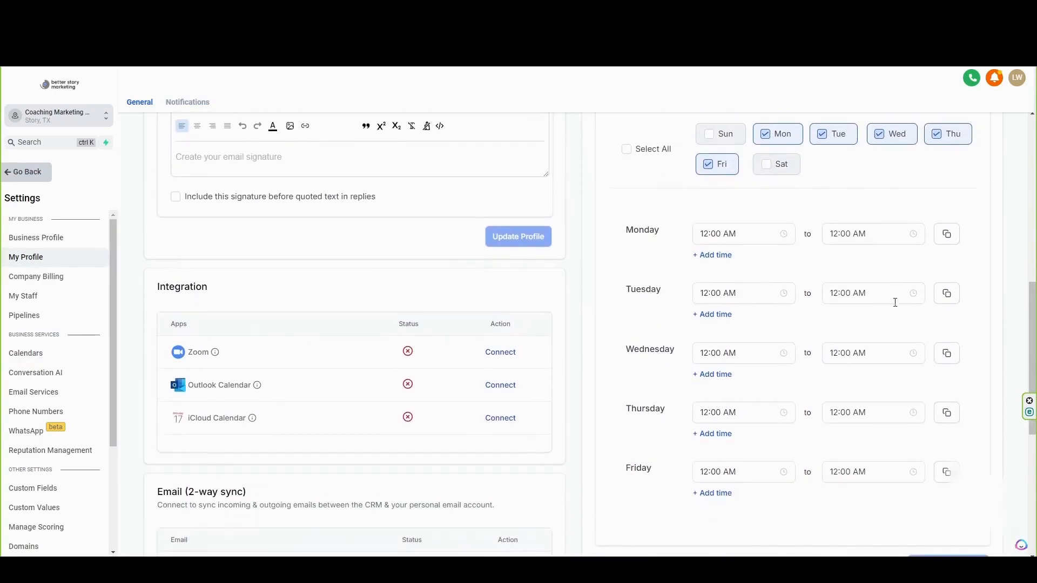
pyautogui.scroll(-1, 848, 277)
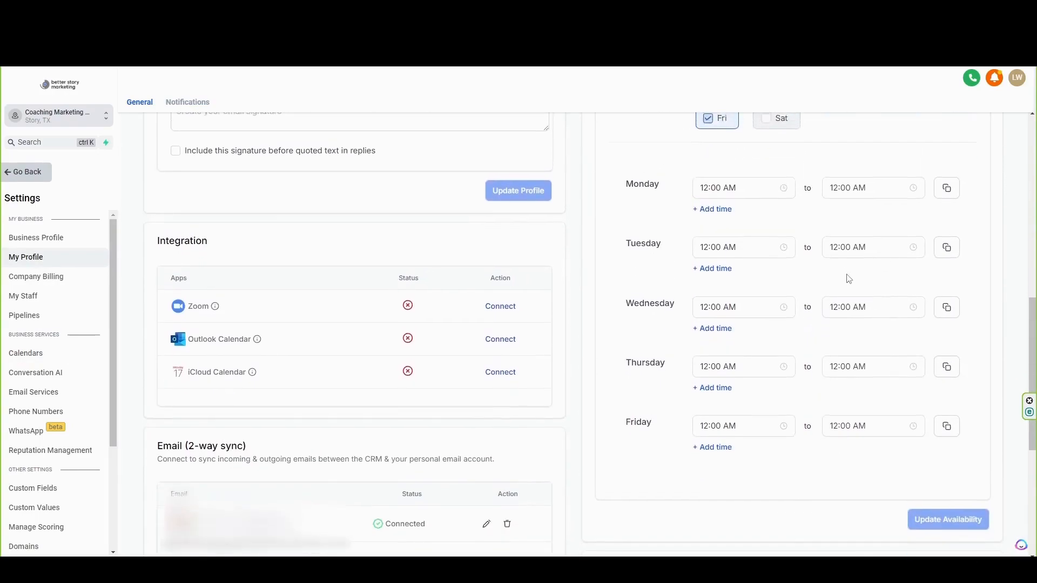
# Step: Set the connected Google calendar as the primary calendar for event sync in the profile's calendar configuration
pyautogui.scroll(-8, 848, 277)
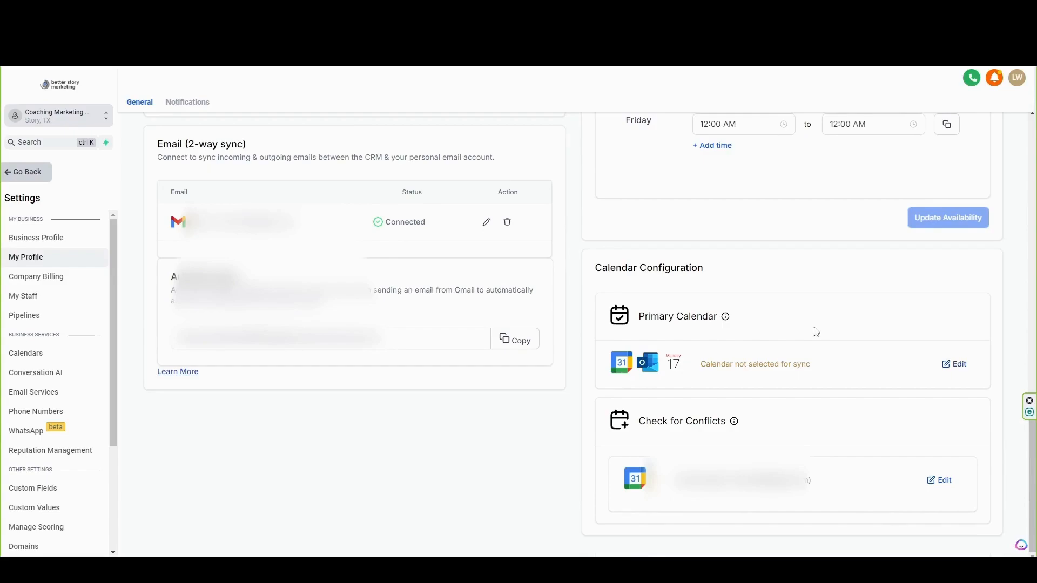
pyautogui.click(954, 366)
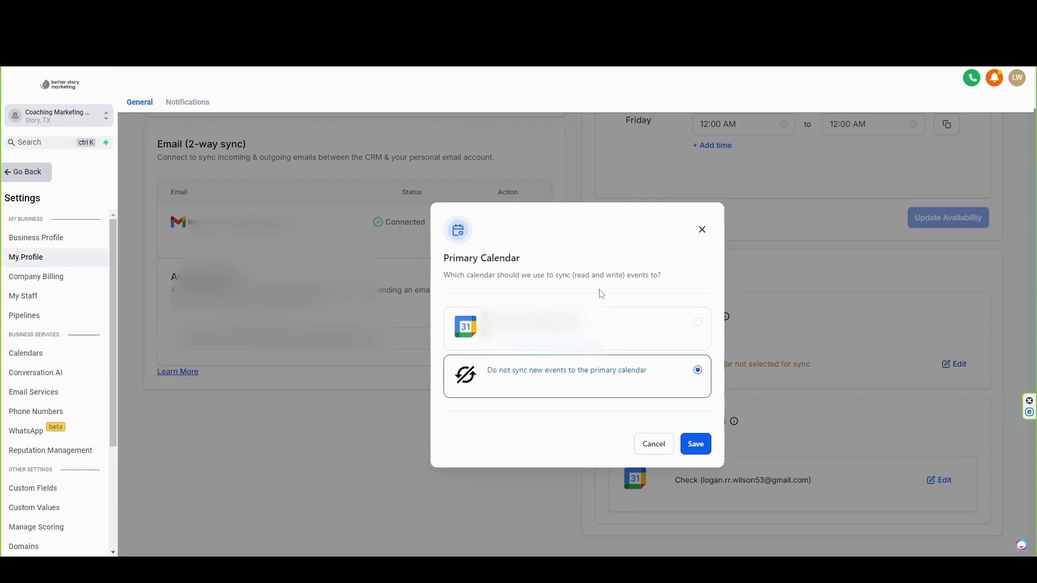
pyautogui.click(627, 332)
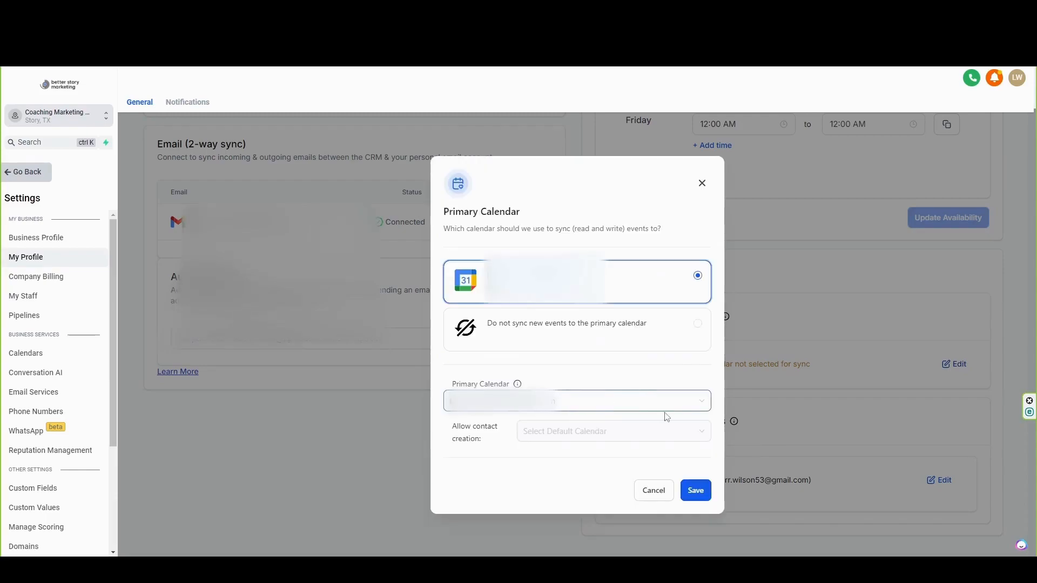
pyautogui.click(697, 491)
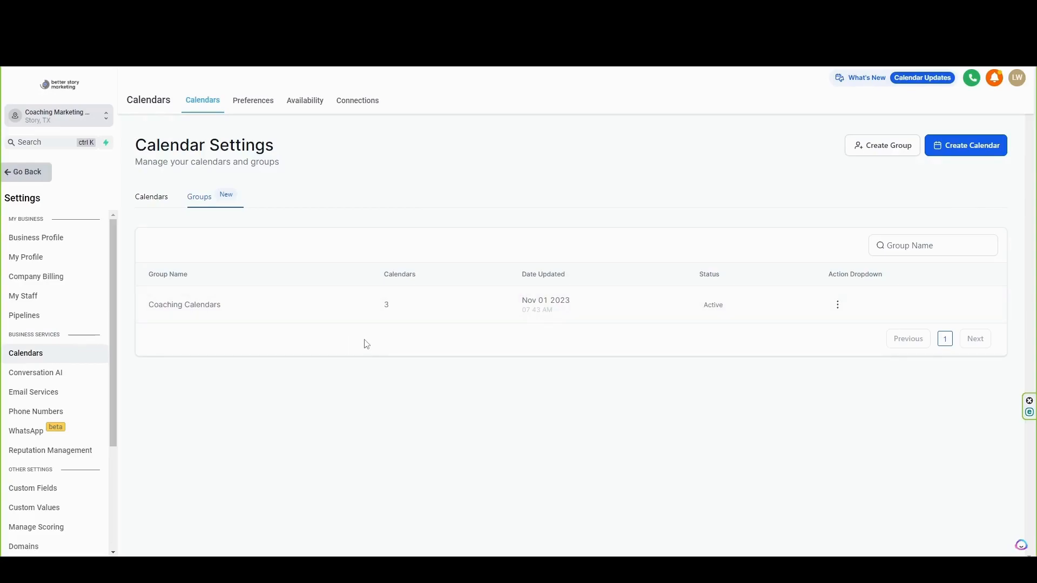
# Step: Switch from the calendar groups to the list of individual calendars in the calendar settings
pyautogui.click(153, 199)
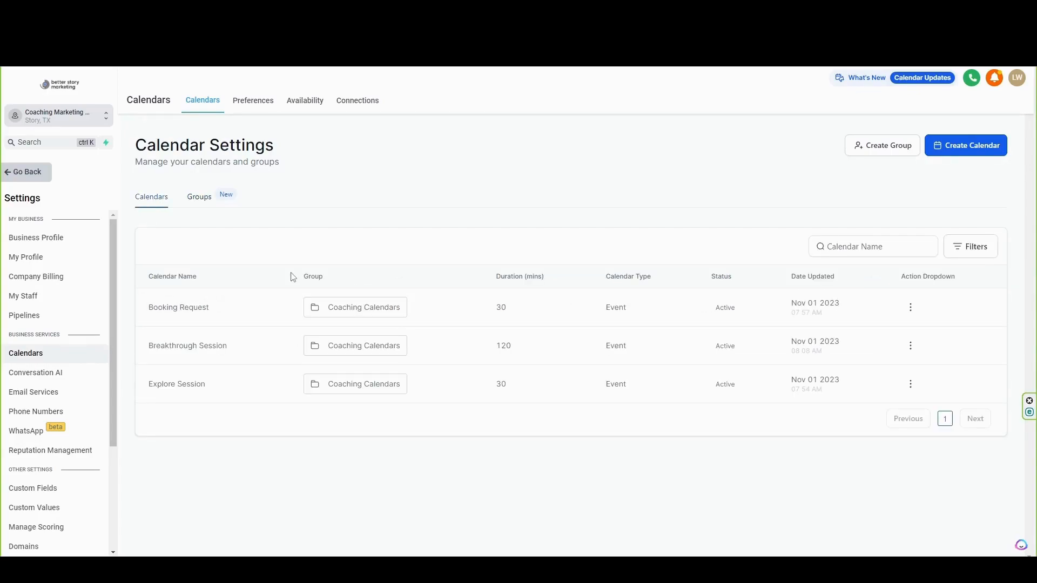